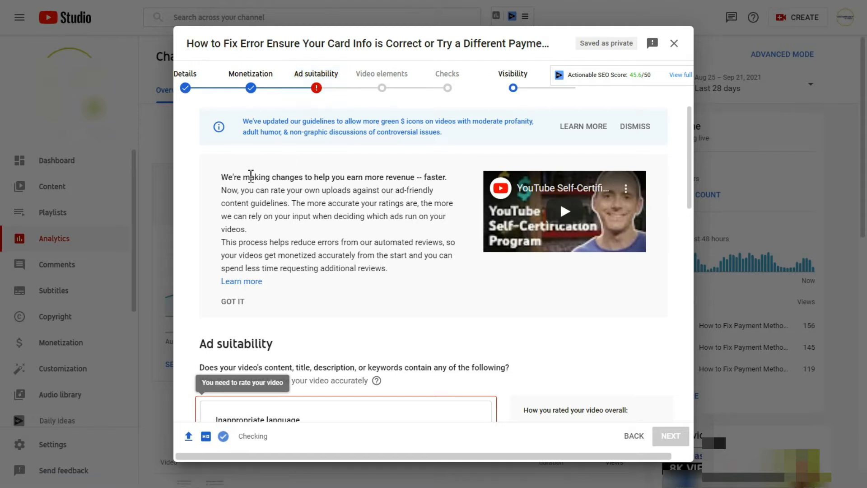
# - Read the self-rating introduction and the Ad suitability question about the video's content, title, description and keywords
pyautogui.moveTo(221, 177); pyautogui.dragTo(447, 265)
pyautogui.click(448, 266)
pyautogui.scroll(-2, 407, 238)
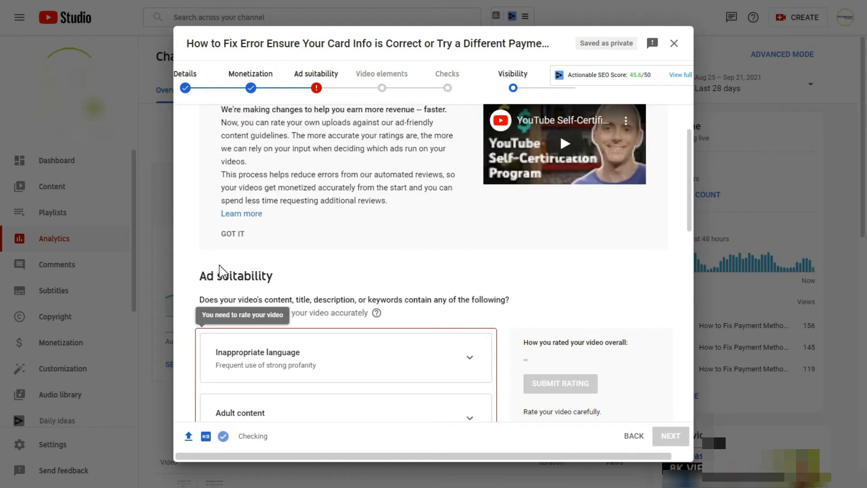
pyautogui.moveTo(203, 275); pyautogui.dragTo(297, 279)
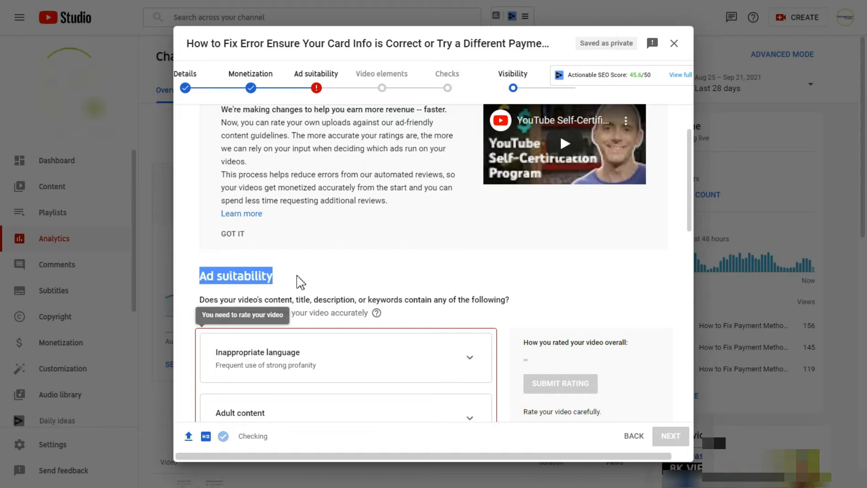
pyautogui.click(297, 278)
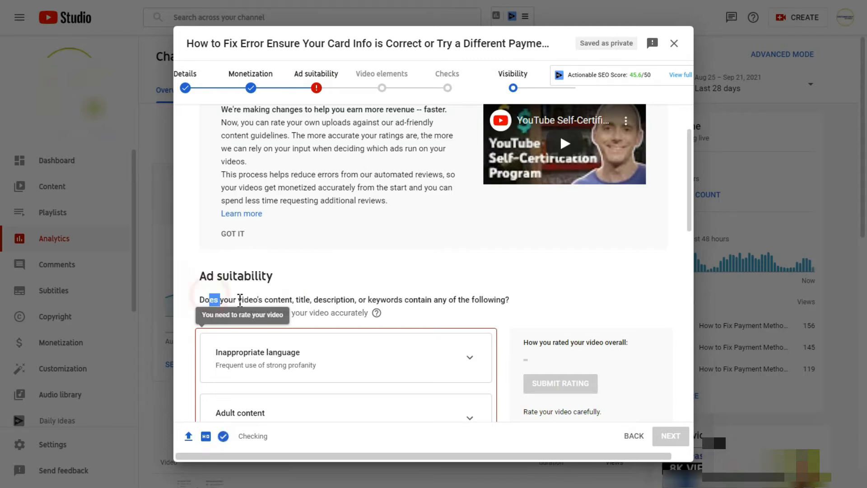
pyautogui.moveTo(209, 300); pyautogui.dragTo(492, 296)
pyautogui.click(492, 295)
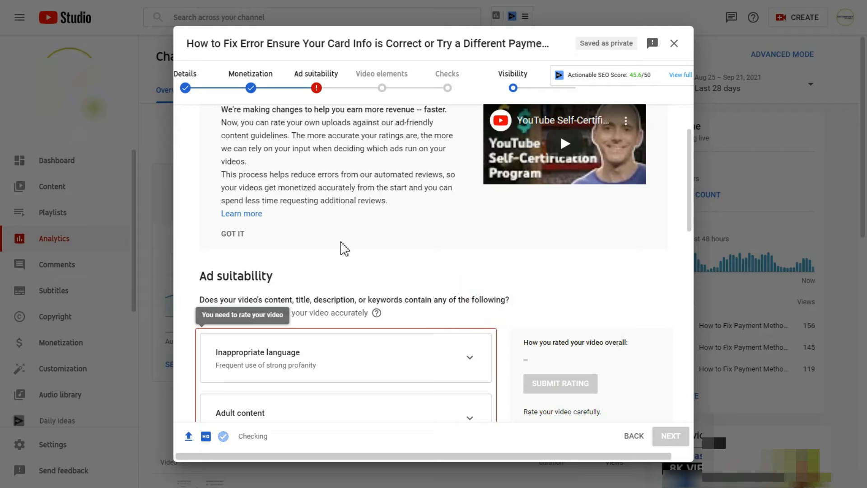
# - Review the ad suitability categories from Inappropriate language through Controversial Issues and the None of the above option
pyautogui.scroll(-2, 344, 248)
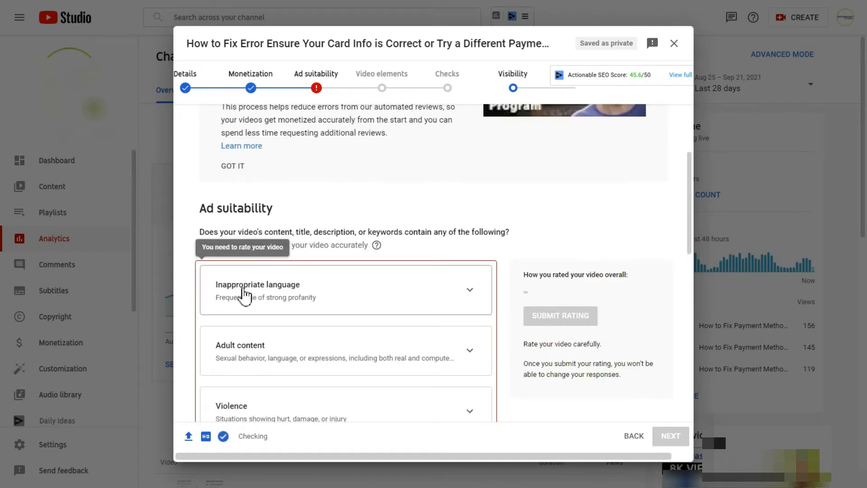
pyautogui.scroll(-2, 287, 297)
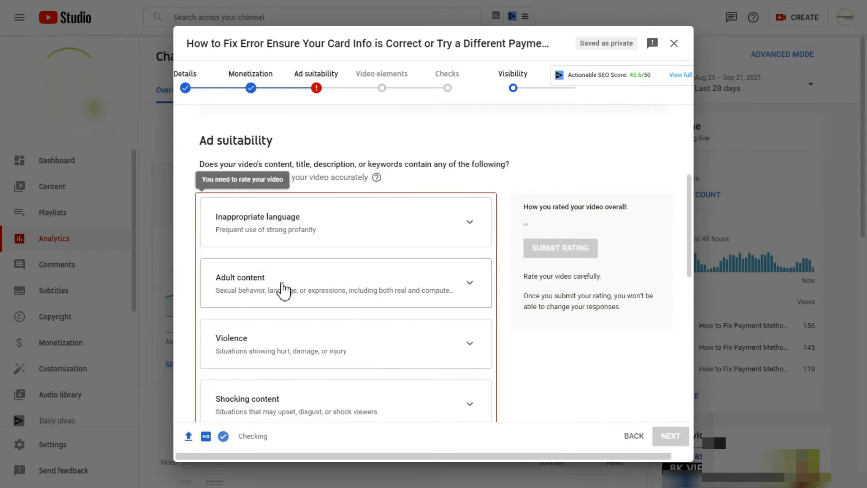
pyautogui.scroll(-2, 284, 289)
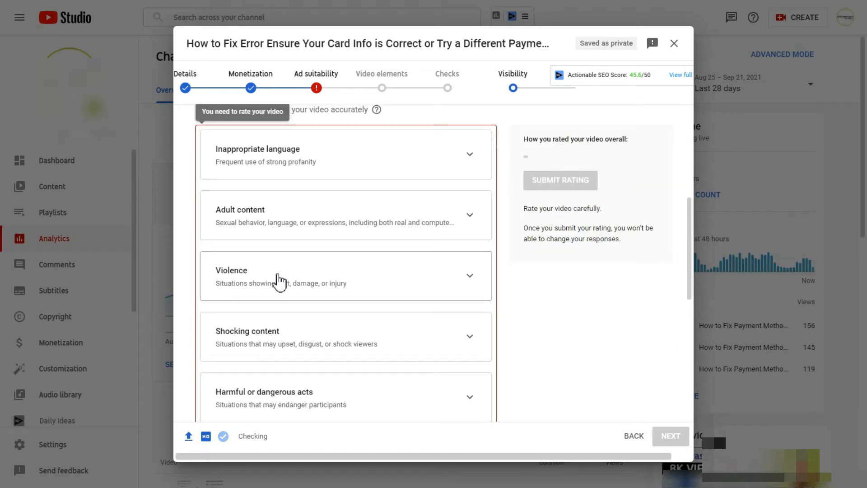
pyautogui.scroll(-2, 265, 273)
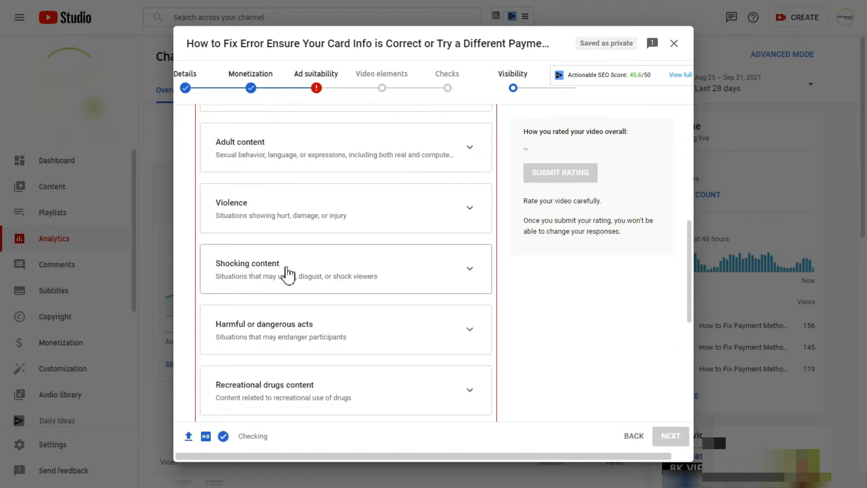
pyautogui.scroll(-2, 287, 272)
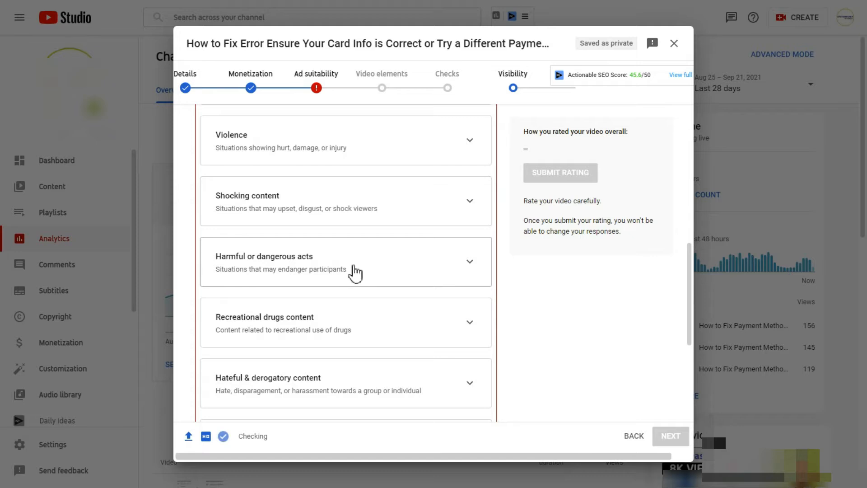
pyautogui.scroll(-2, 354, 271)
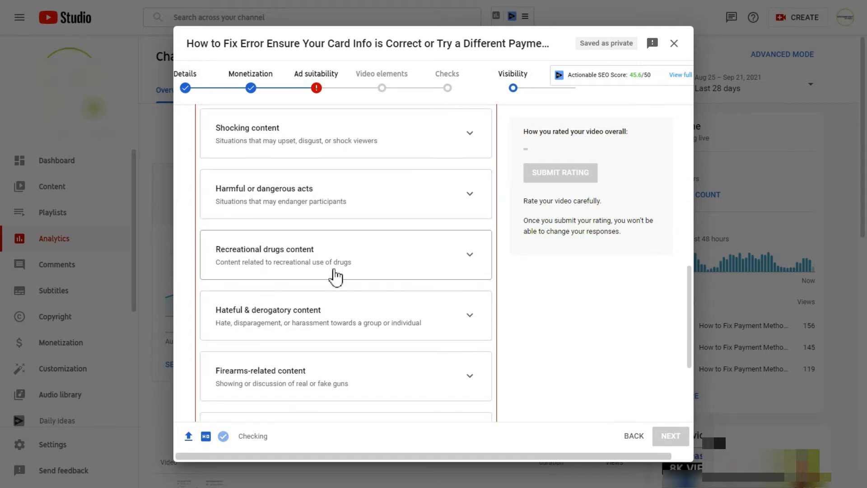
pyautogui.scroll(-2, 271, 273)
pyautogui.scroll(-2, 261, 284)
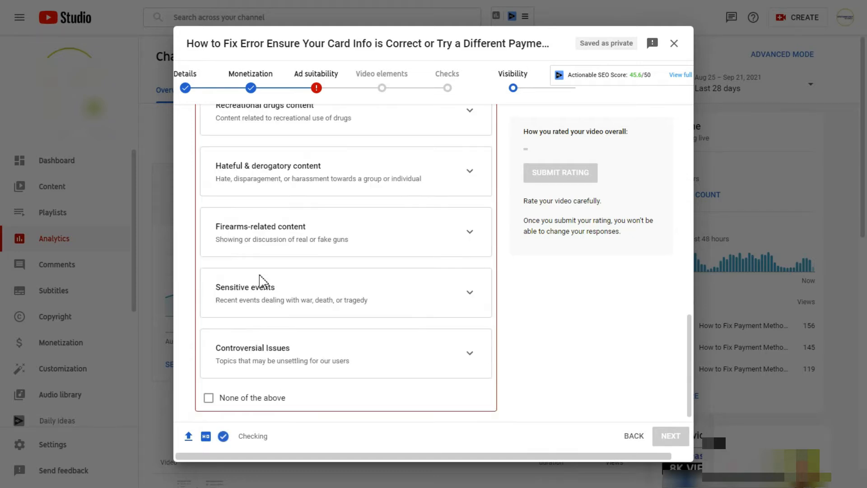
pyautogui.scroll(5, 290, 251)
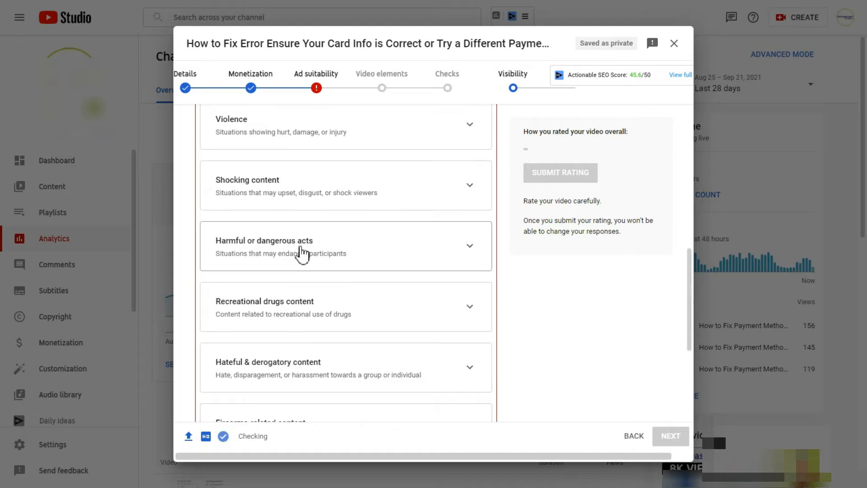
pyautogui.scroll(5, 302, 255)
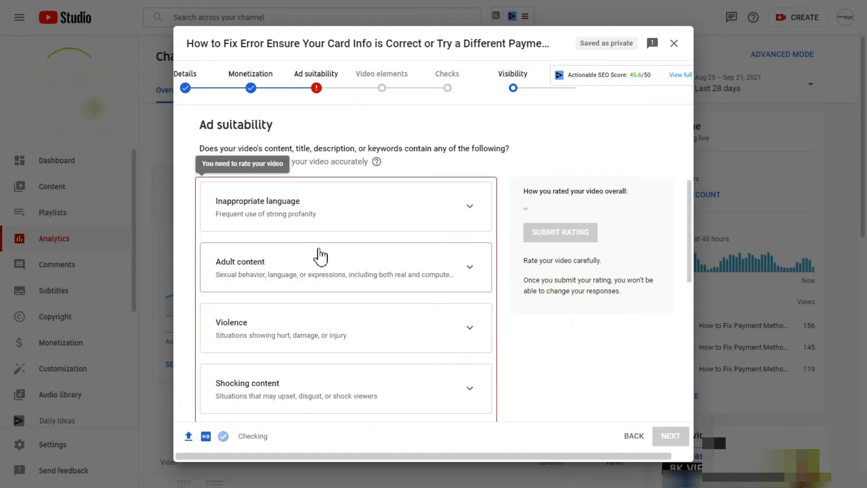
# - Expand the Inappropriate language and Adult content categories and examine their rating options
pyautogui.click(463, 209)
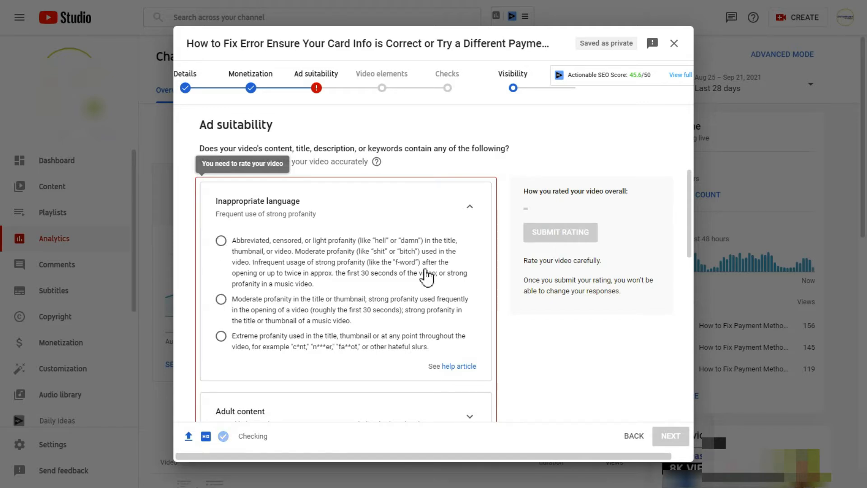
pyautogui.scroll(-1, 424, 275)
pyautogui.scroll(-4, 425, 275)
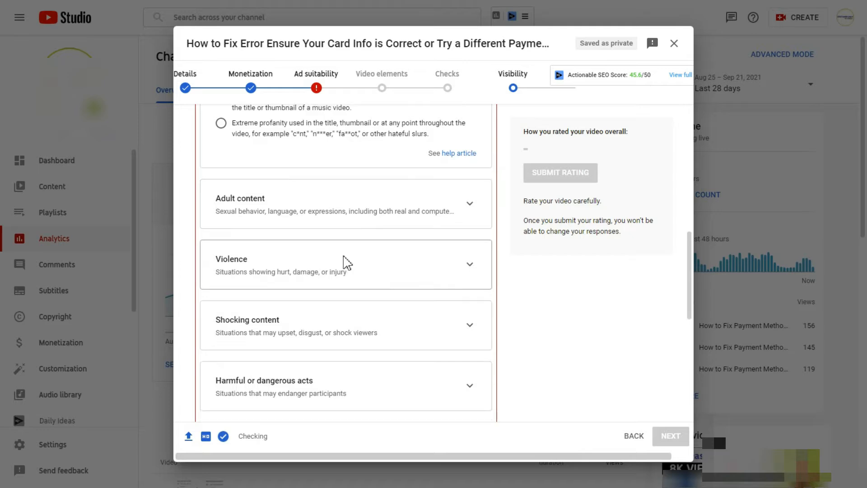
pyautogui.click(437, 167)
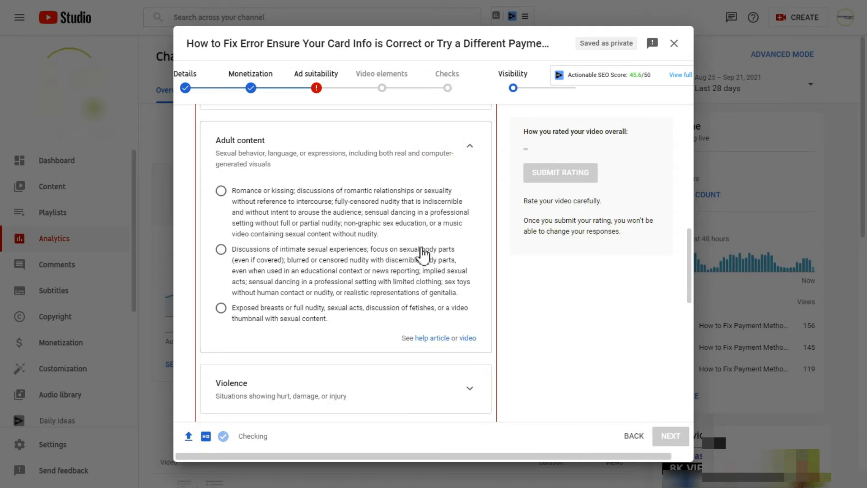
pyautogui.scroll(-4, 422, 252)
pyautogui.scroll(-4, 253, 362)
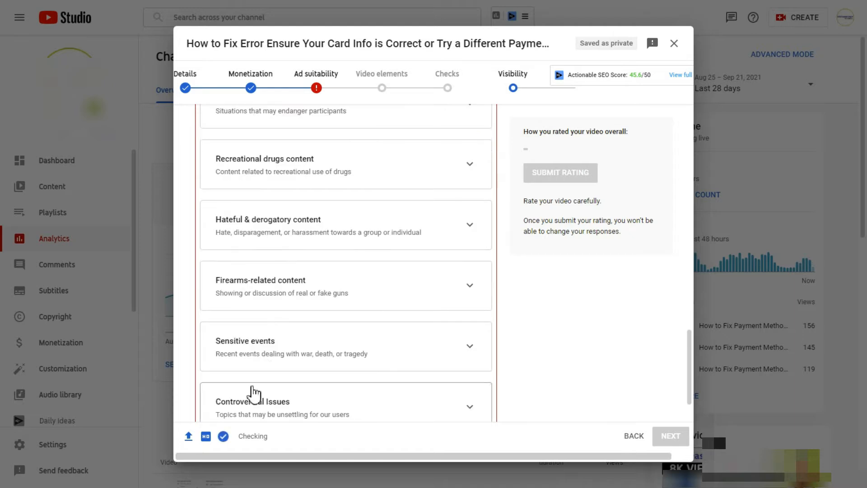
pyautogui.scroll(-2, 253, 391)
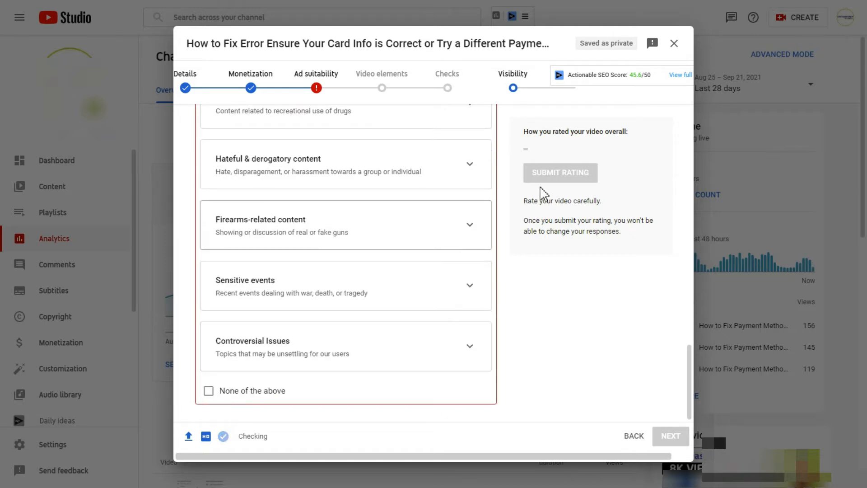
# - Expand the Sensitive events category and examine its rating options
pyautogui.click(358, 286)
pyautogui.scroll(-3, 274, 296)
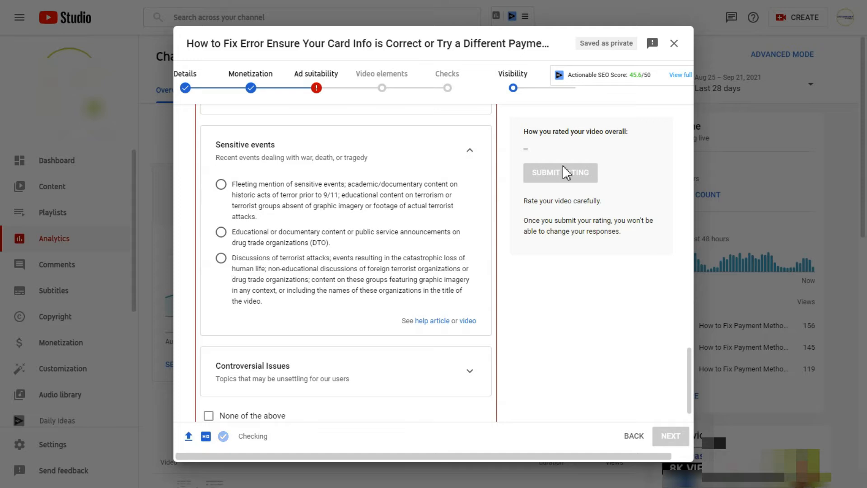
pyautogui.scroll(-1, 336, 234)
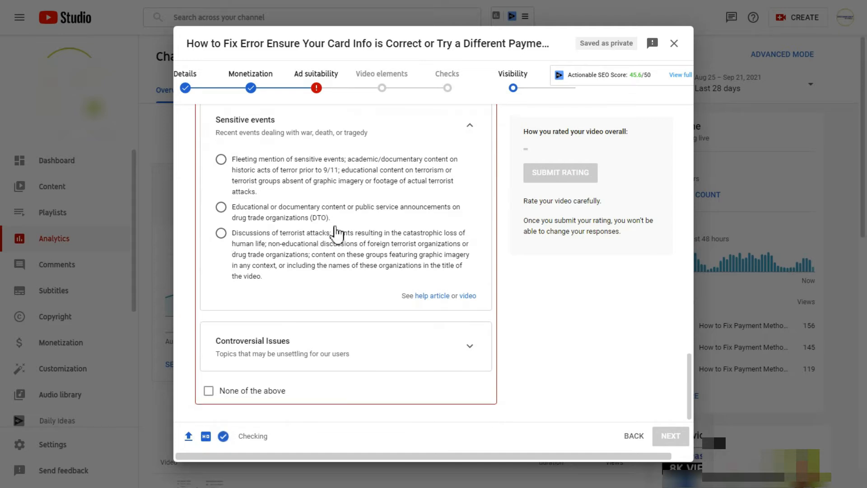
# - Collapse the Adult content and Sensitive events categories without choosing a rating option in either
pyautogui.scroll(6, 337, 235)
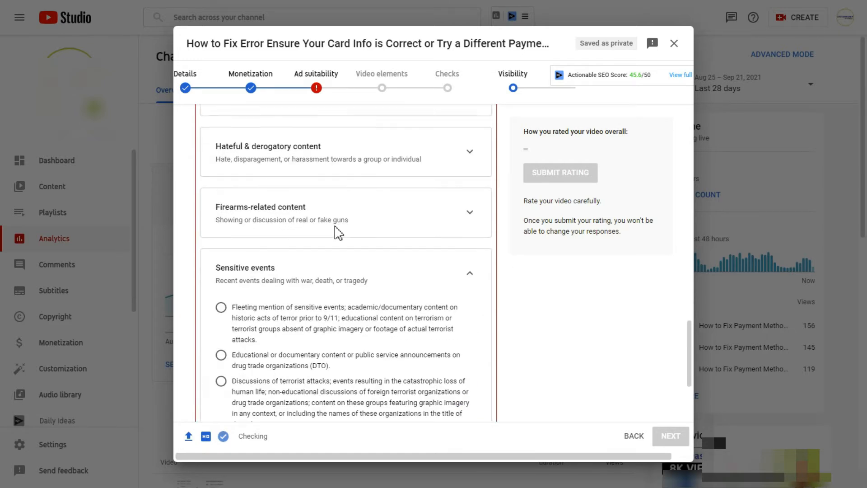
pyautogui.scroll(5, 336, 234)
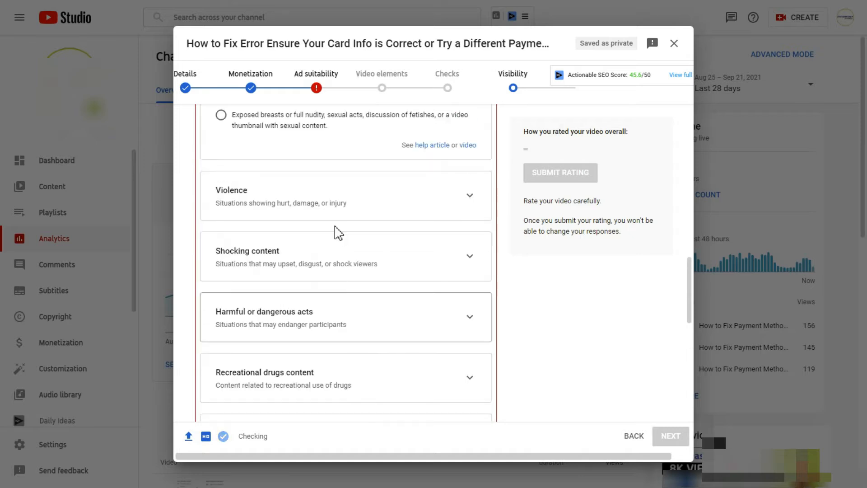
pyautogui.scroll(5, 337, 234)
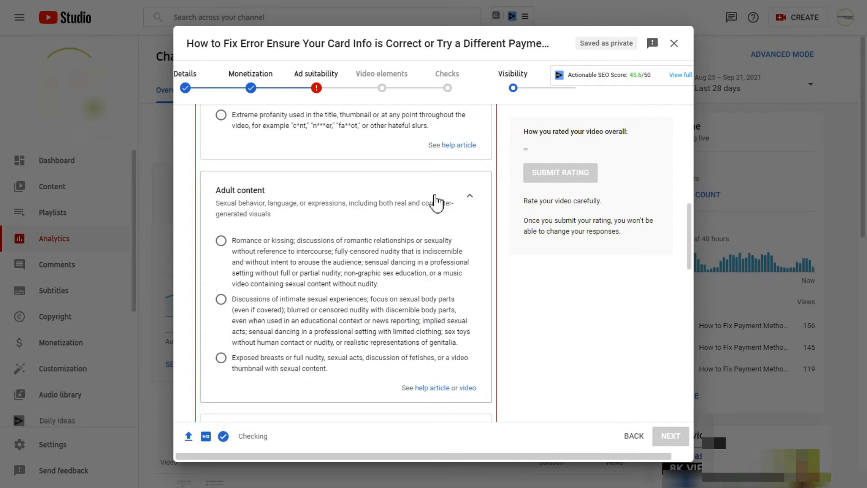
pyautogui.click(442, 204)
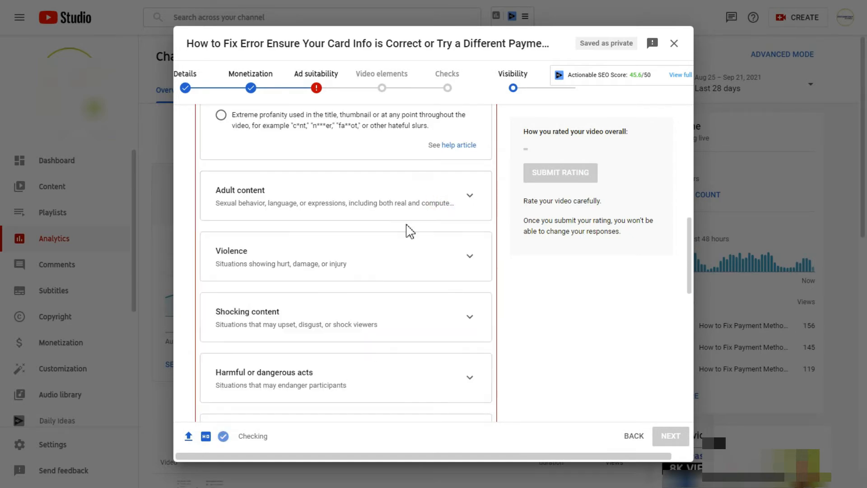
pyautogui.scroll(-6, 407, 230)
pyautogui.scroll(-5, 407, 231)
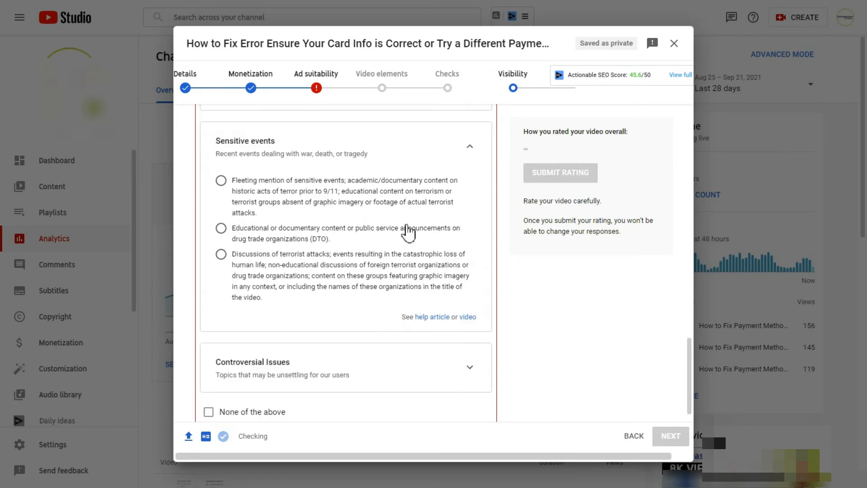
pyautogui.click(440, 150)
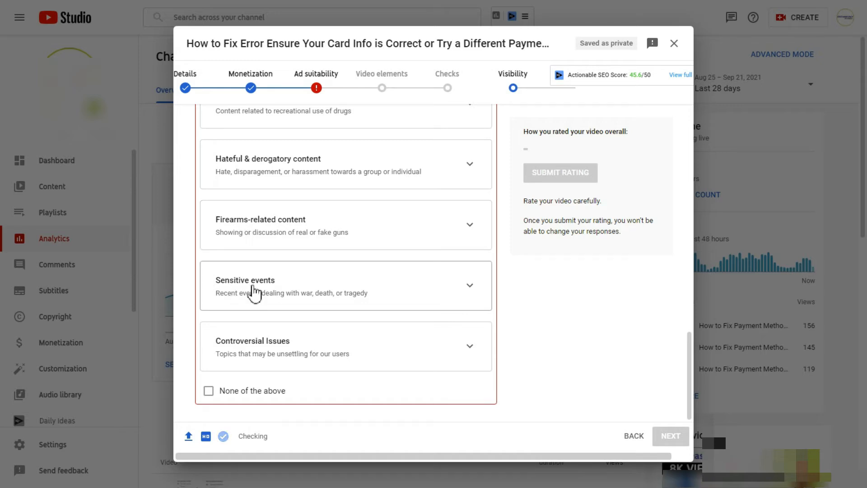
# - Expand the Controversial Issues category, examine its rating options, and collapse it again
pyautogui.click(298, 342)
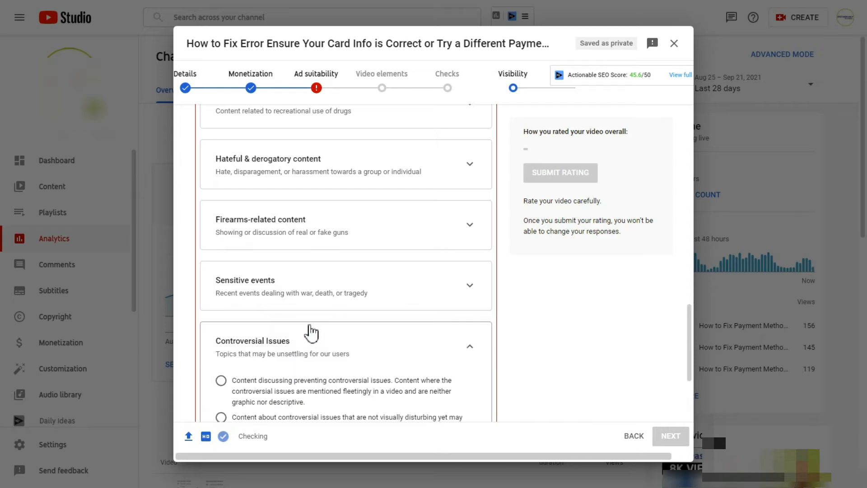
pyautogui.scroll(-1, 284, 384)
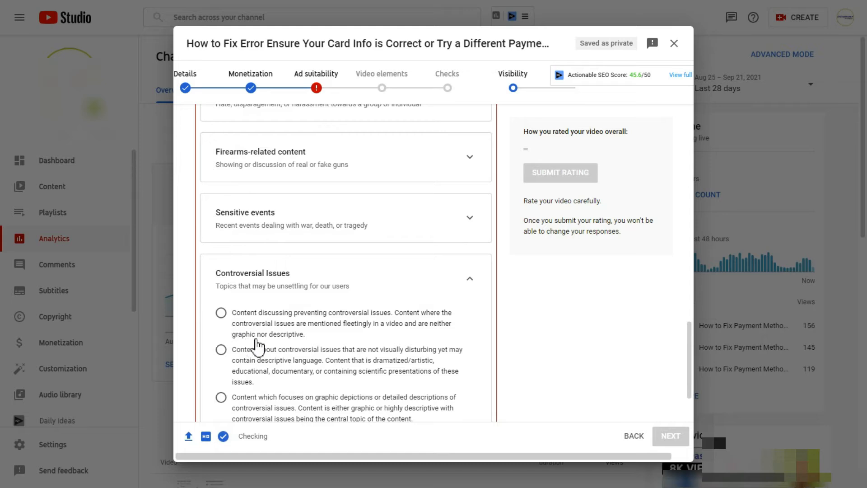
pyautogui.click(468, 283)
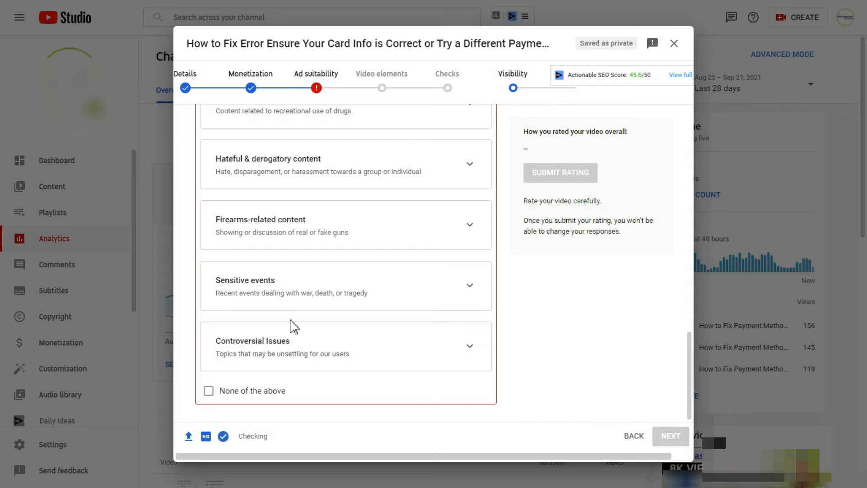
# - Rate the video as containing none of the listed sensitive content categories
pyautogui.scroll(3, 292, 325)
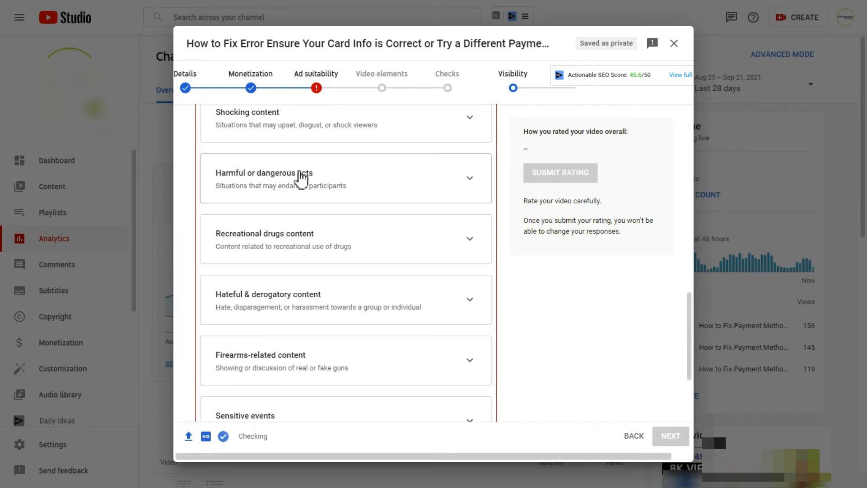
pyautogui.scroll(3, 301, 248)
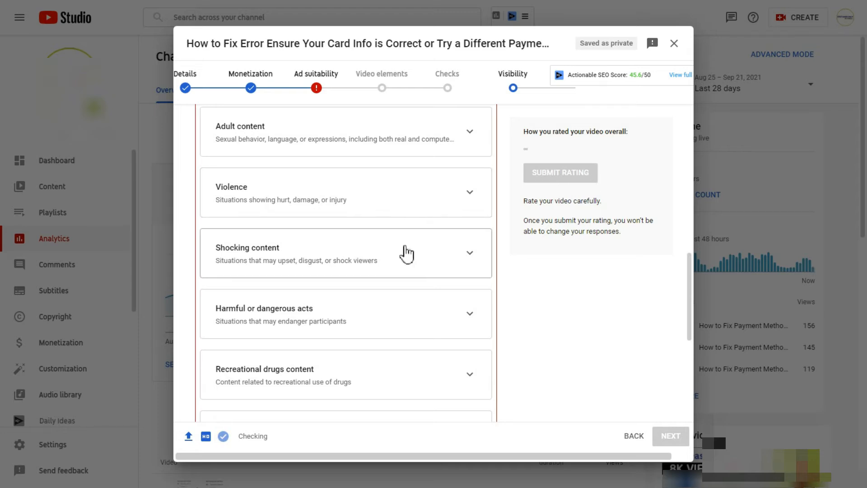
pyautogui.scroll(-5, 406, 252)
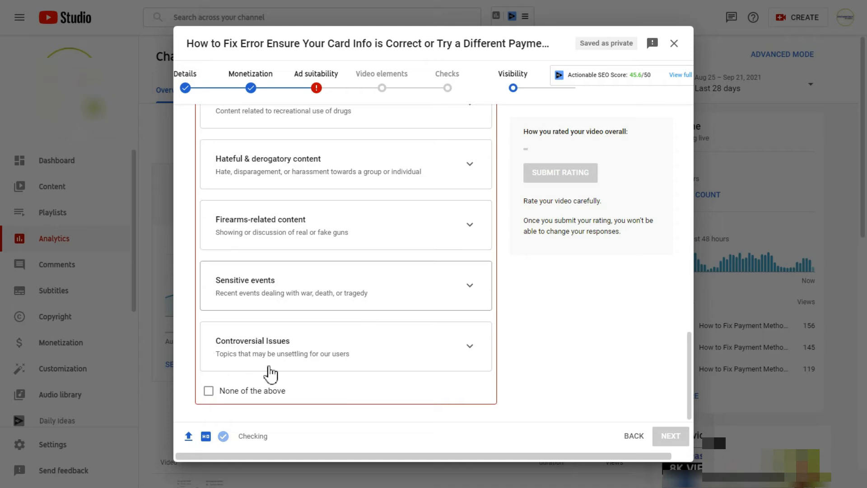
pyautogui.click(208, 391)
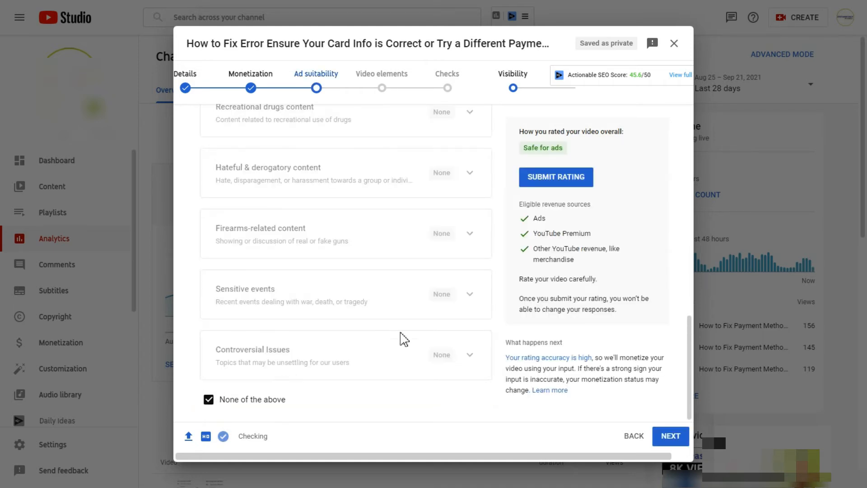
# - Read the overall rating summary, including the eligible revenue sources and the notice about submitting the rating
pyautogui.moveTo(520, 131); pyautogui.dragTo(610, 131)
pyautogui.doubleClick(528, 148)
pyautogui.moveTo(528, 147); pyautogui.dragTo(563, 149)
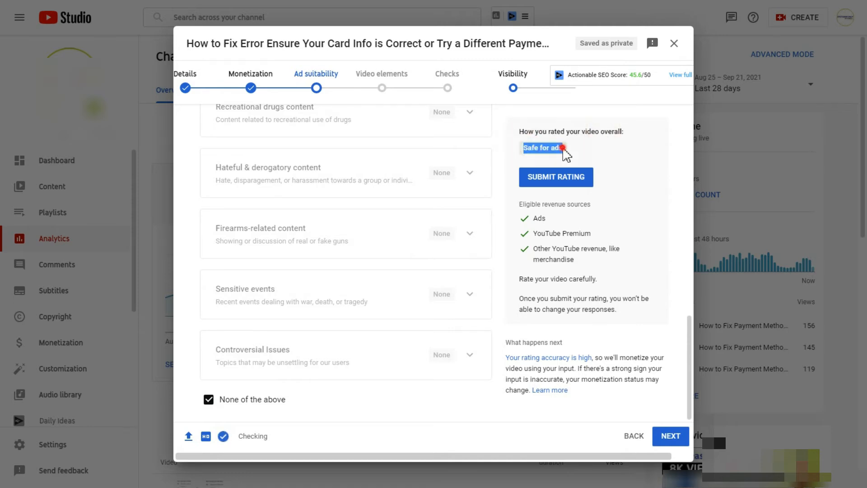
pyautogui.click(563, 149)
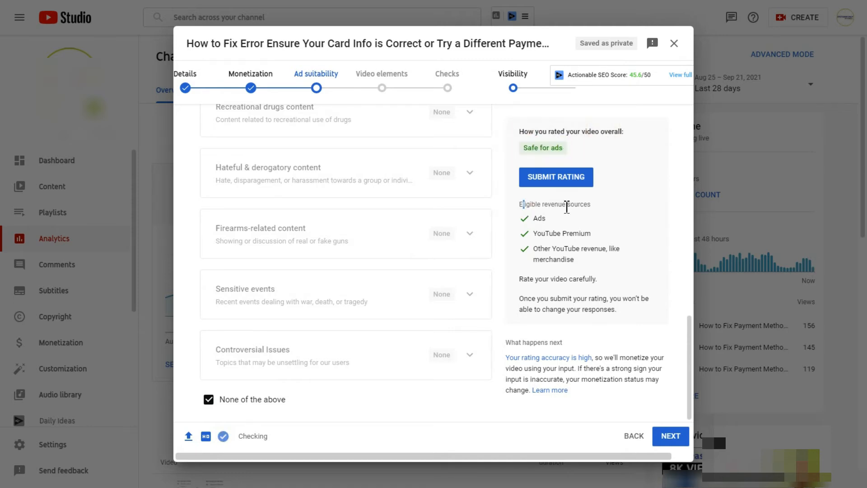
pyautogui.moveTo(566, 207); pyautogui.dragTo(575, 207)
pyautogui.click(546, 219)
pyautogui.moveTo(538, 248); pyautogui.dragTo(586, 264)
pyautogui.click(574, 272)
pyautogui.moveTo(527, 279); pyautogui.dragTo(612, 315)
pyautogui.click(576, 280)
pyautogui.click(612, 316)
# - Submit the ad suitability rating for the video
pyautogui.scroll(2, 379, 219)
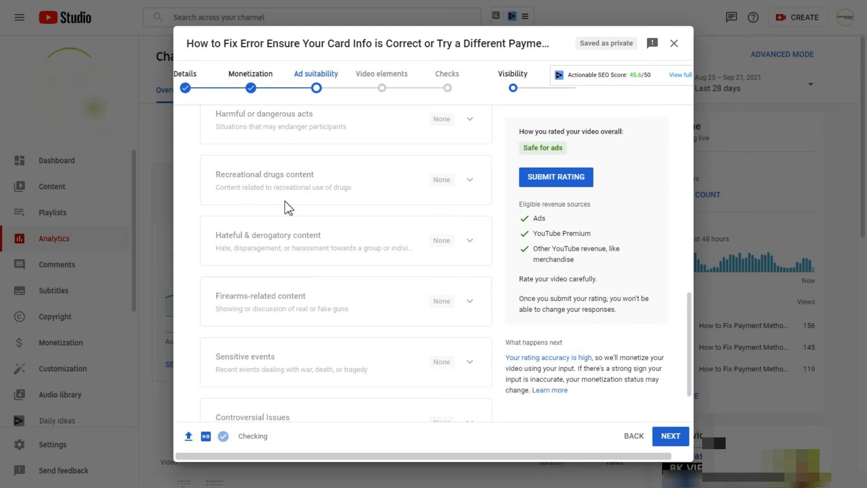
pyautogui.scroll(3, 287, 208)
pyautogui.click(556, 179)
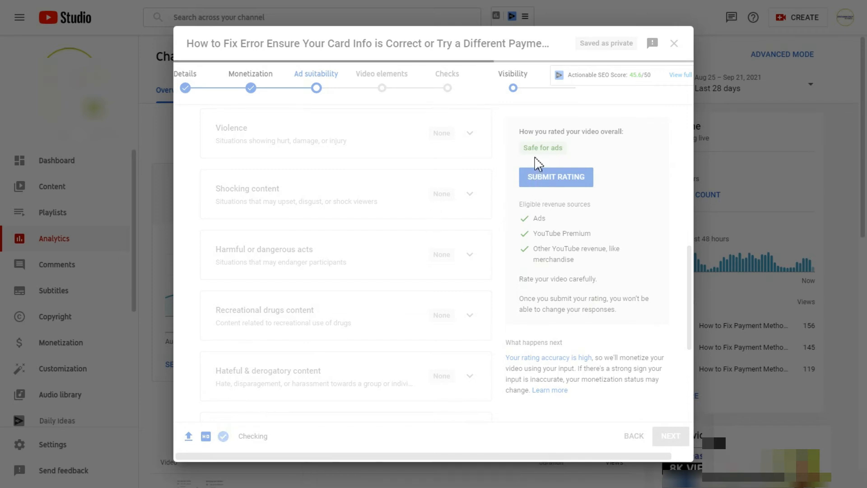
pyautogui.click(549, 213)
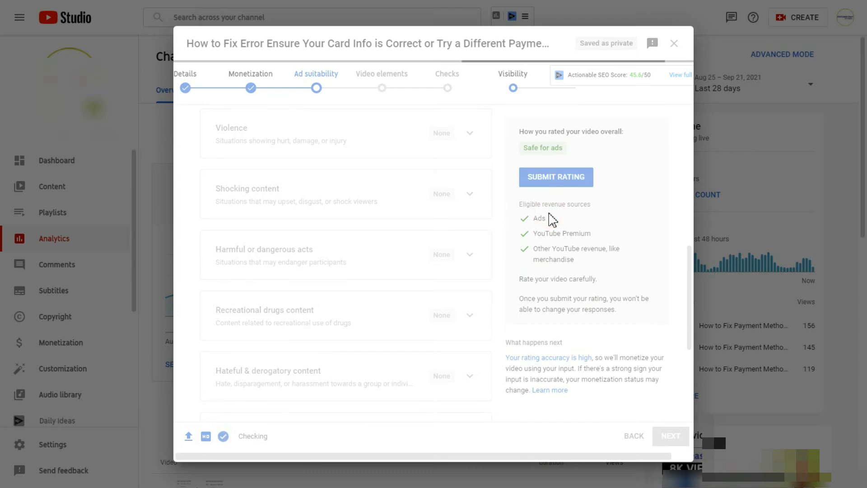